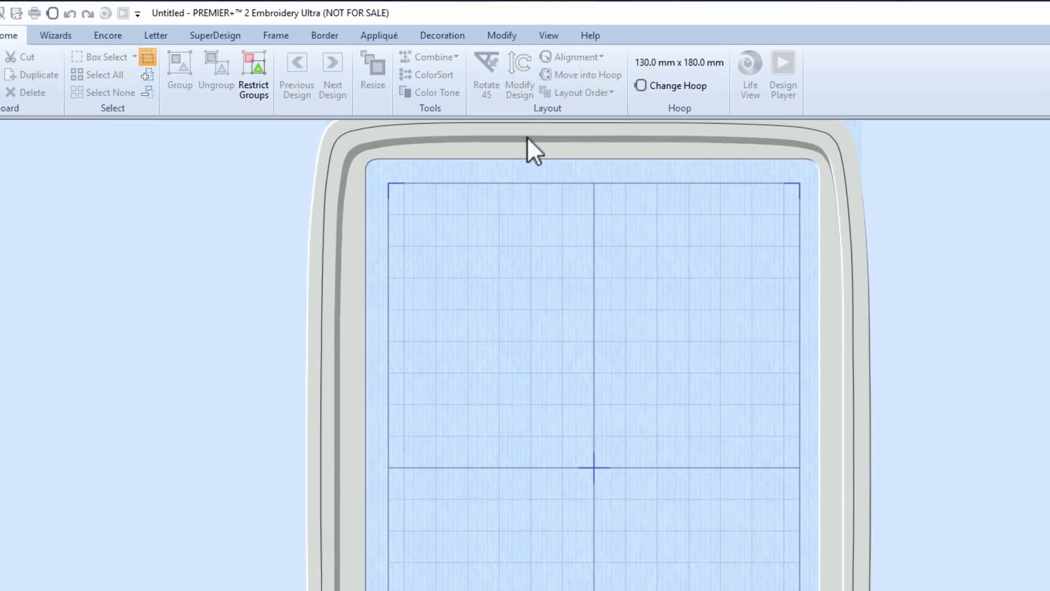
- Start a new garment background with the Background Wizard and load the picture Long sleeve shirt.JPG from My Pictures
left_click(544, 34)
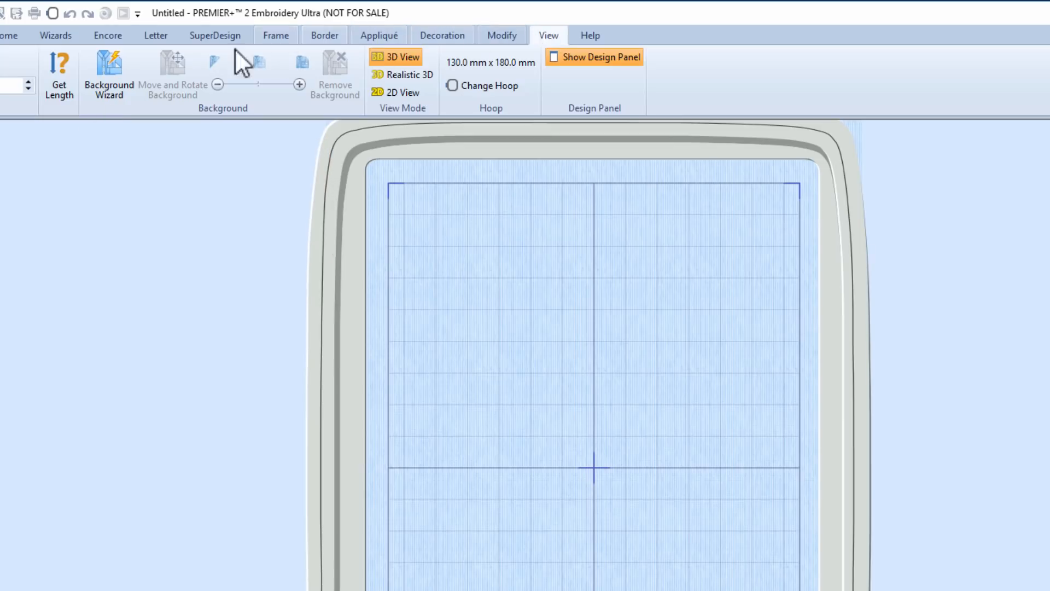
left_click(103, 64)
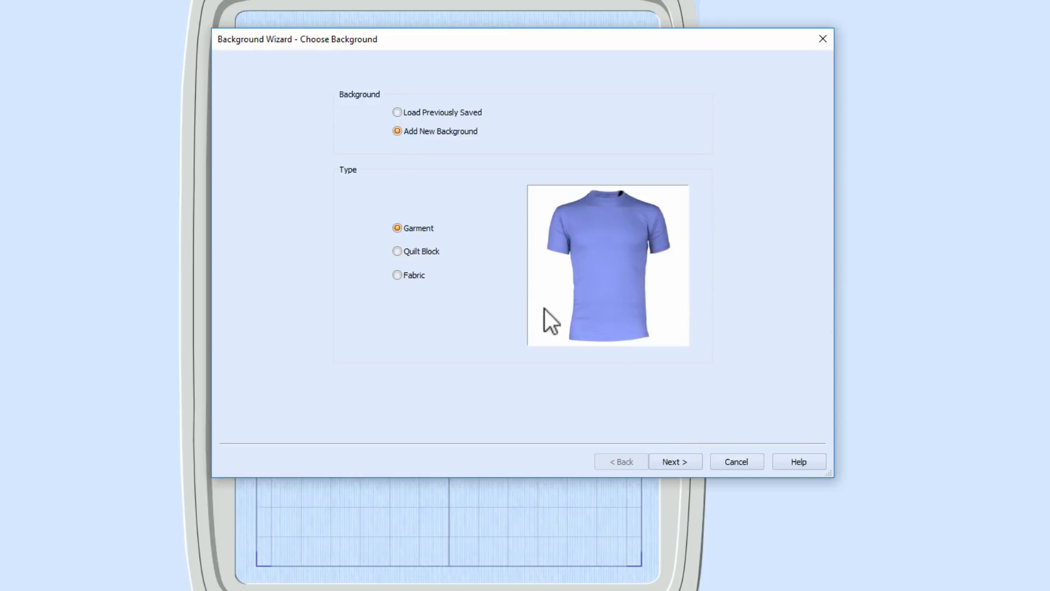
left_click(690, 459)
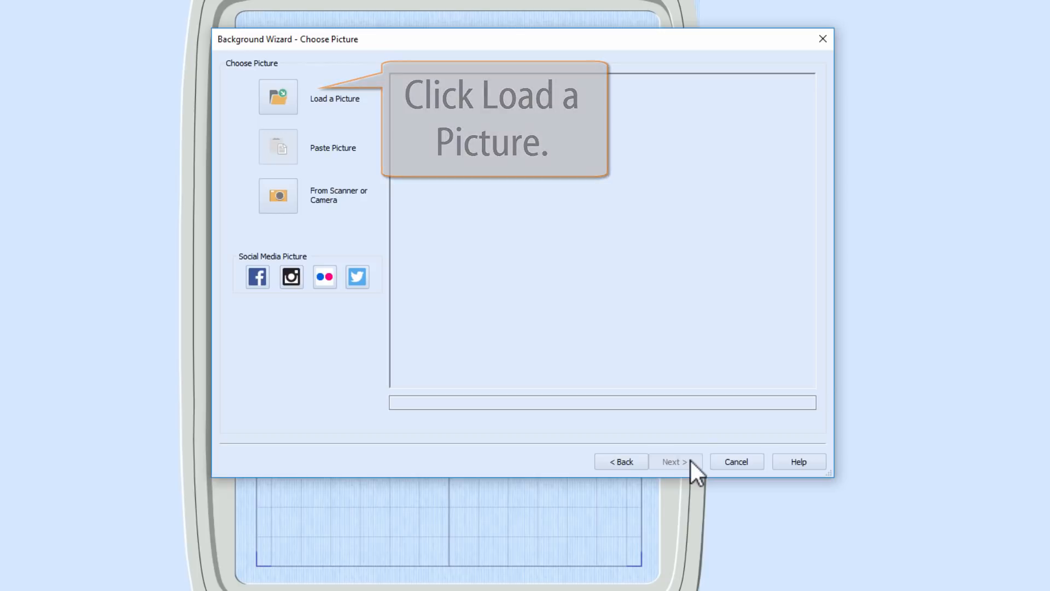
left_click(278, 86)
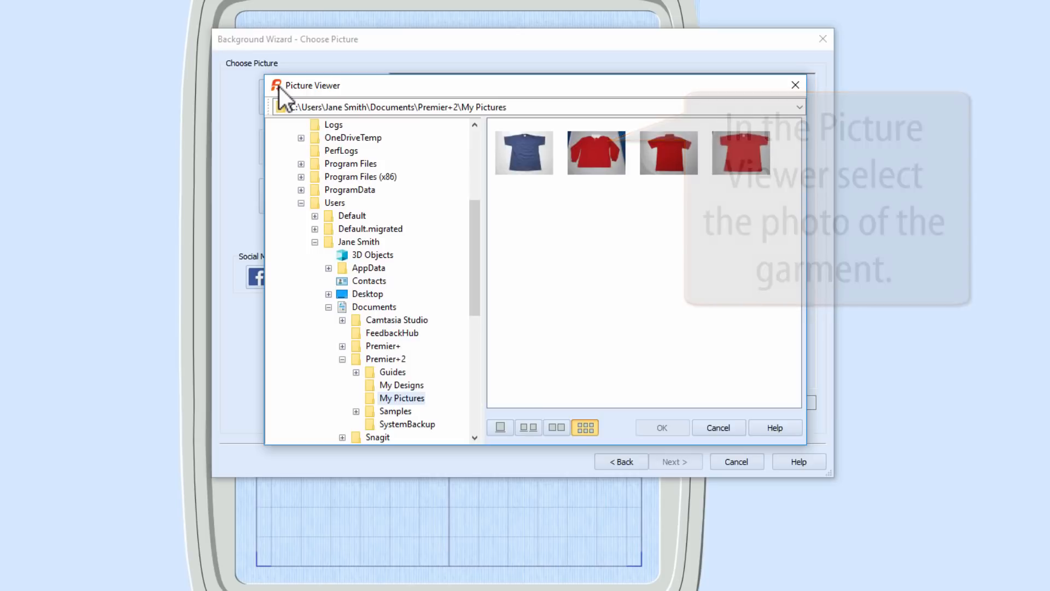
left_click(589, 157)
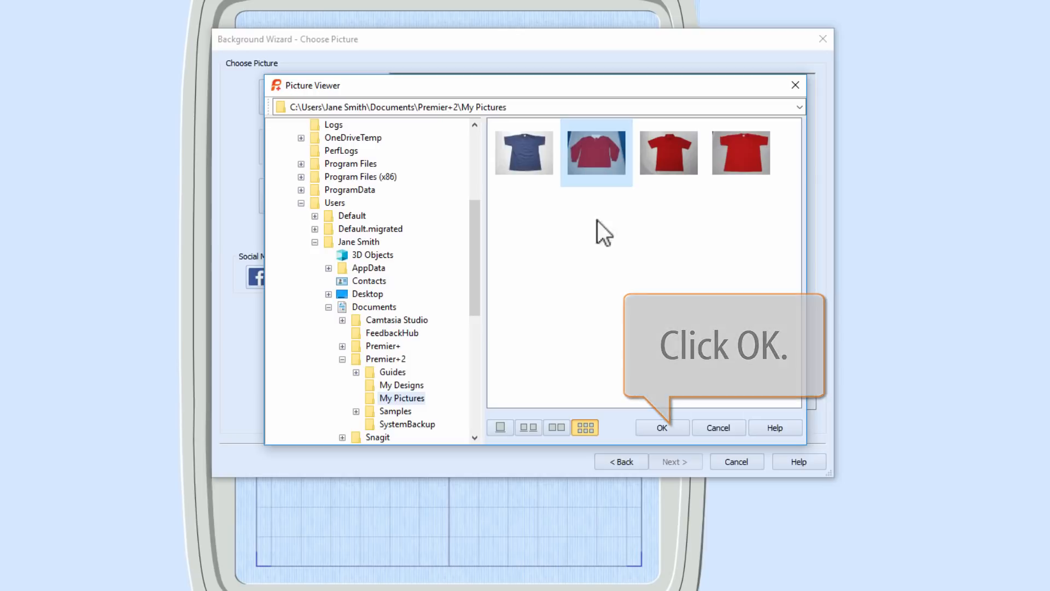
left_click(654, 425)
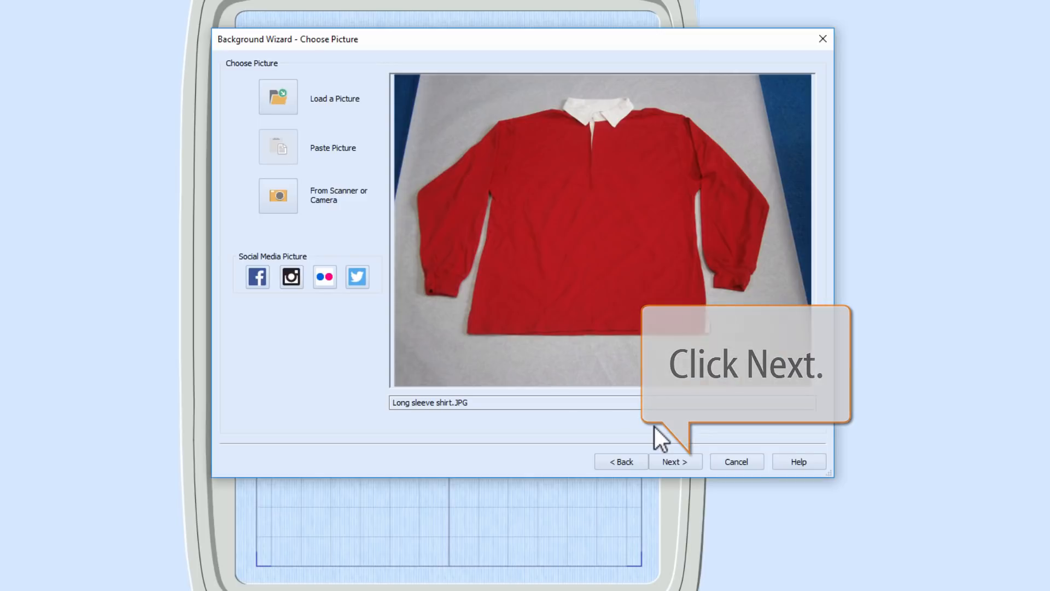
left_click(668, 461)
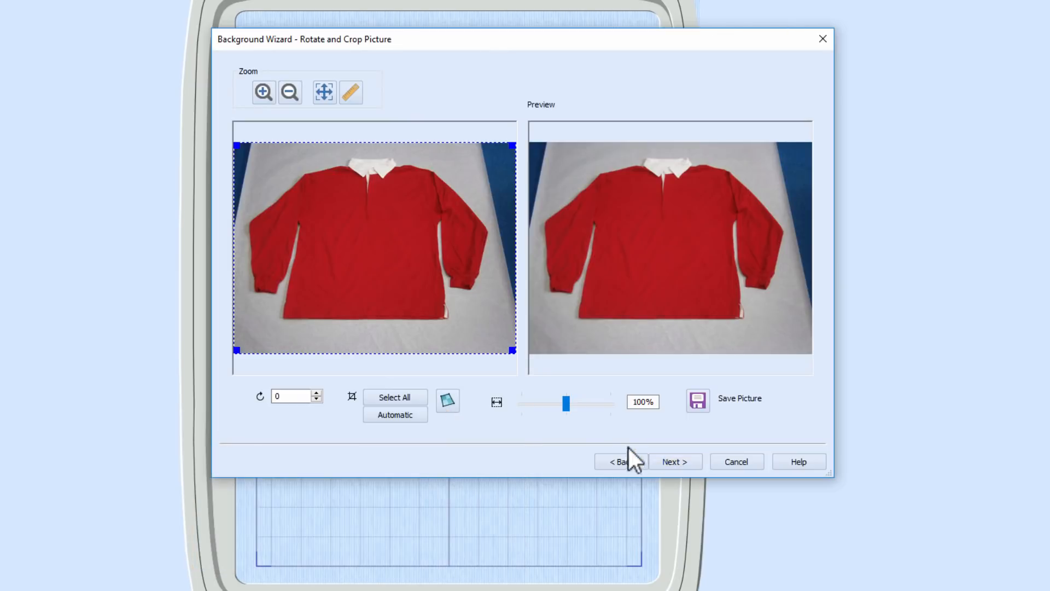
- Correct the shirt photo's perspective with a free four-corner crop, lifting the lower corners to just below the hem and moving the upper corners inward
left_click(445, 401)
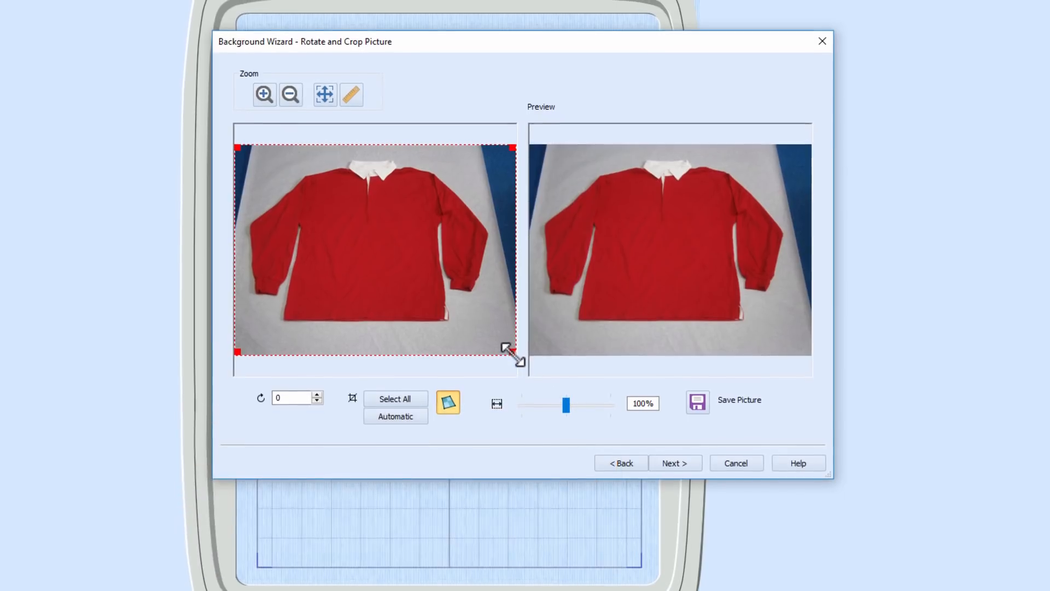
left_click_drag(511, 353, 503, 338)
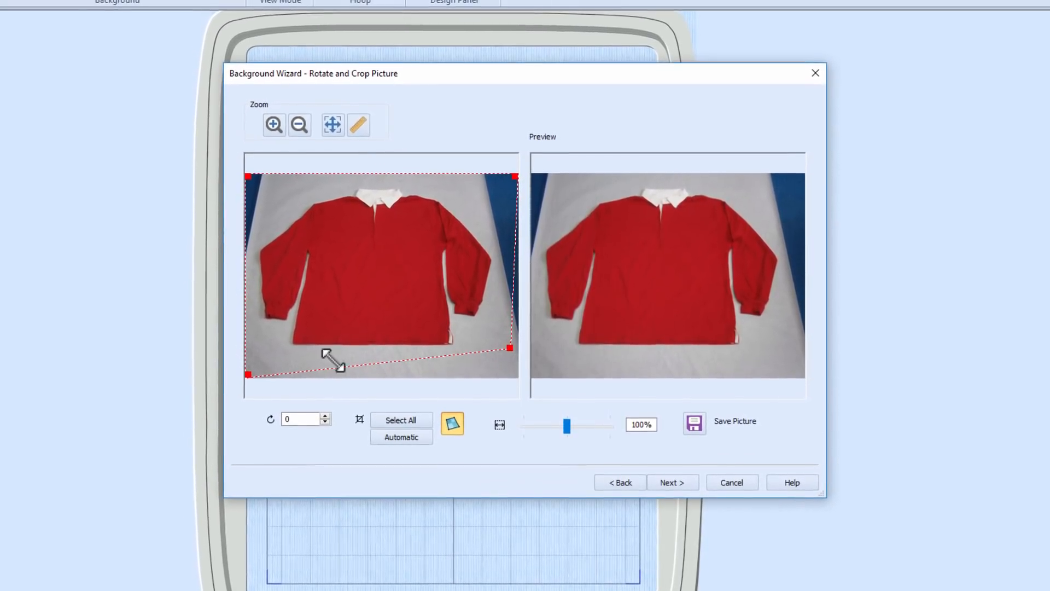
mouse_move(247, 376)
left_mouse_down()
mouse_move(269, 352)
mouse_move(272, 364)
mouse_move(252, 361)
left_mouse_up()
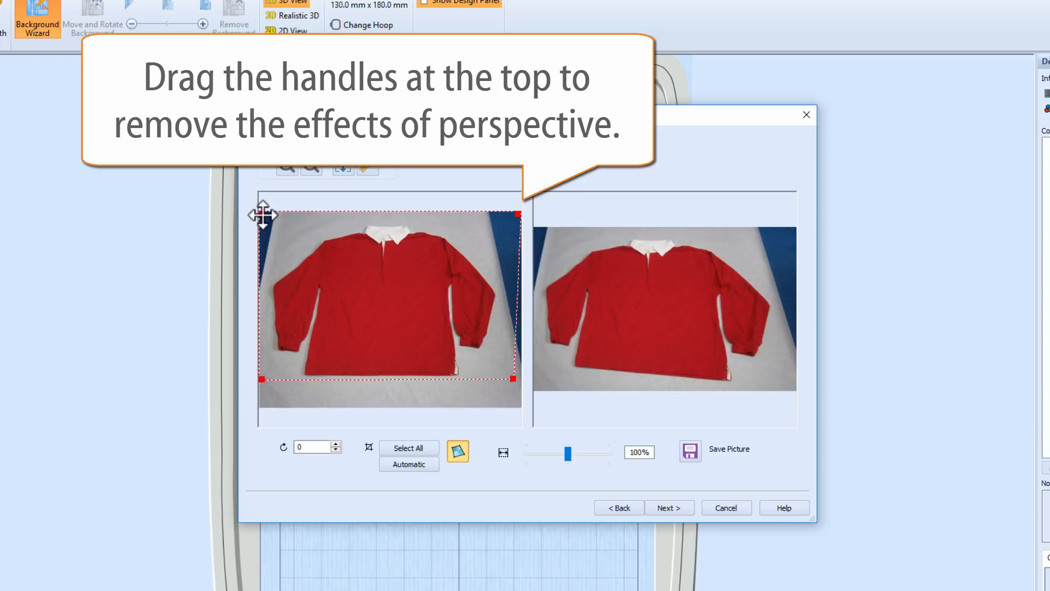
left_click_drag(262, 214, 275, 221)
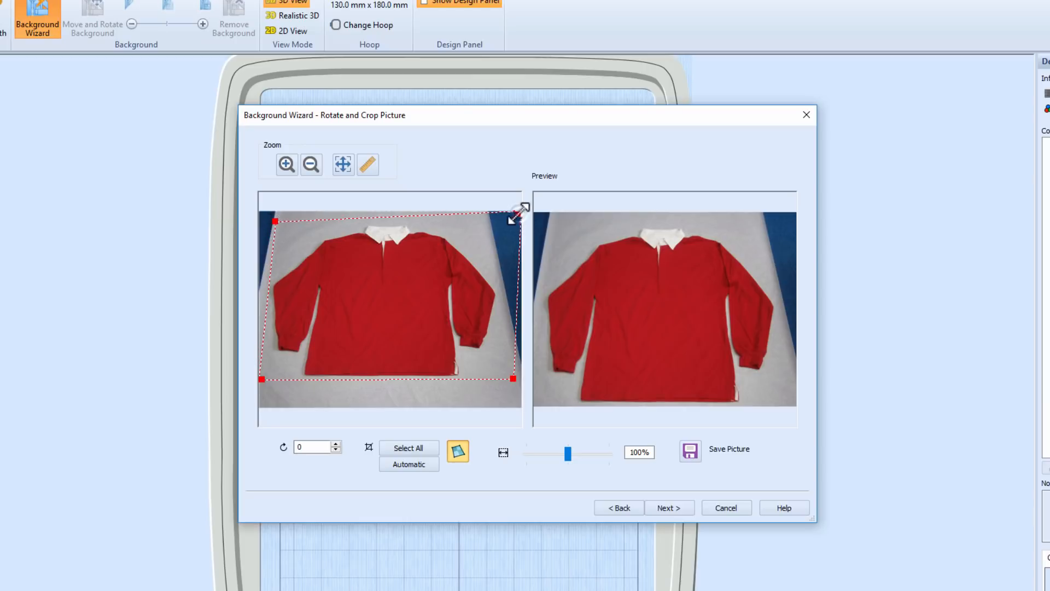
left_click_drag(515, 217, 485, 227)
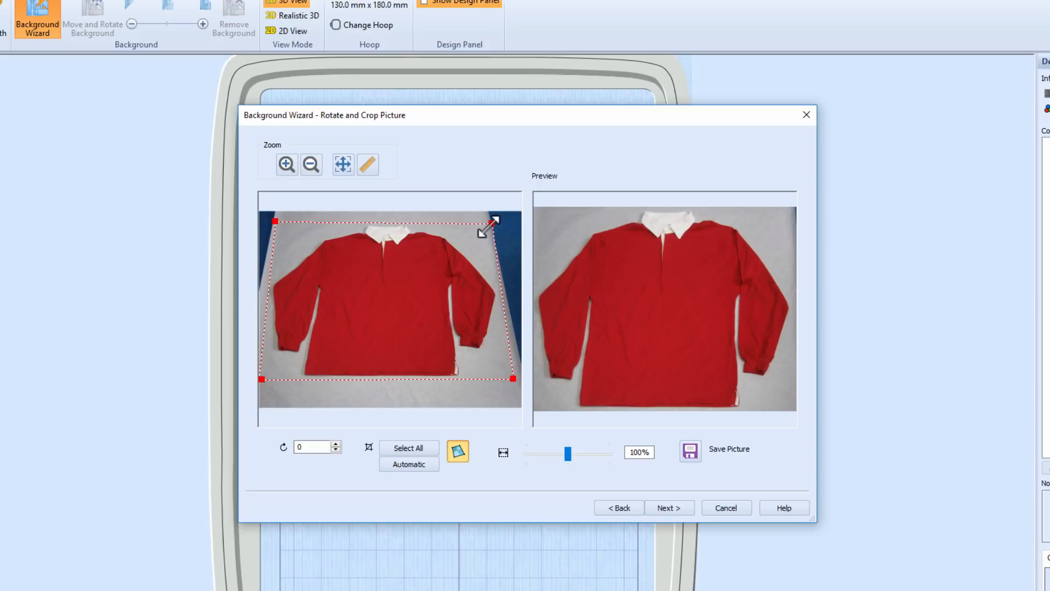
left_click_drag(279, 221, 281, 223)
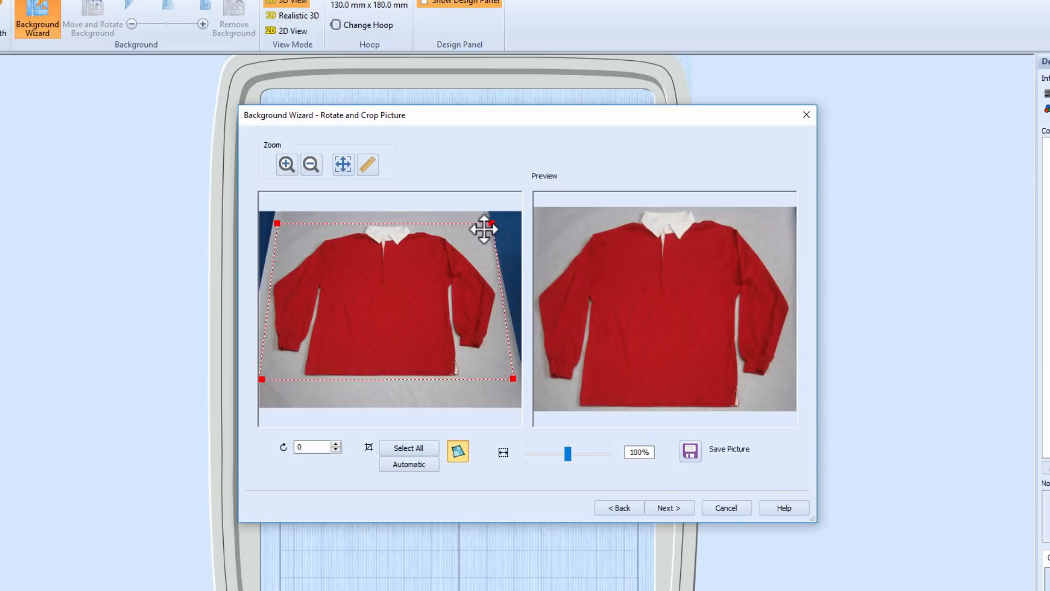
left_click_drag(489, 226, 486, 224)
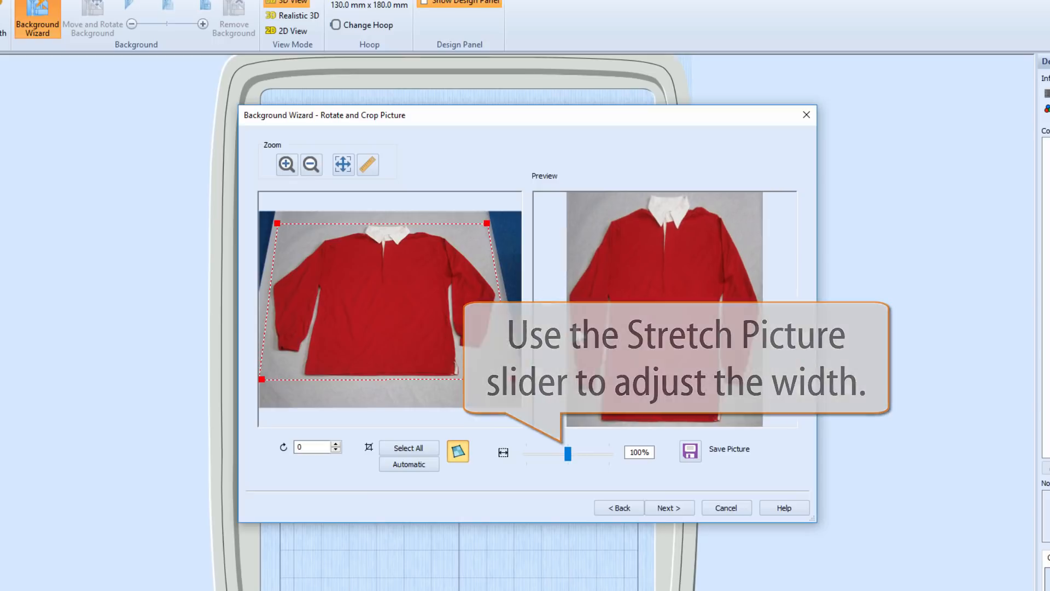
- Stretch the cropped shirt picture's width to 154% and continue to setting the background size
left_click_drag(567, 452, 569, 452)
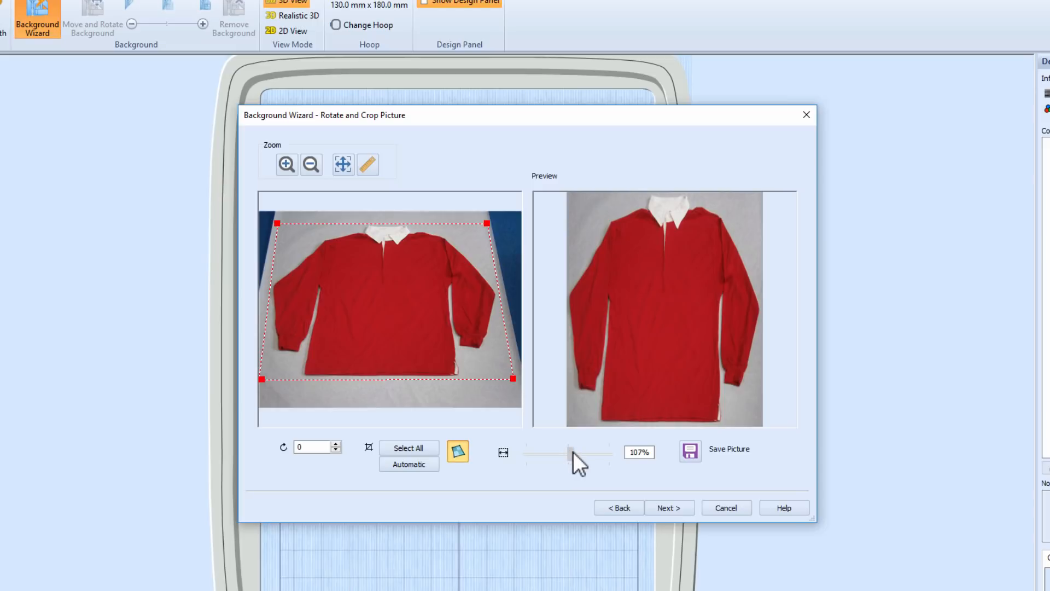
left_click_drag(571, 451, 574, 452)
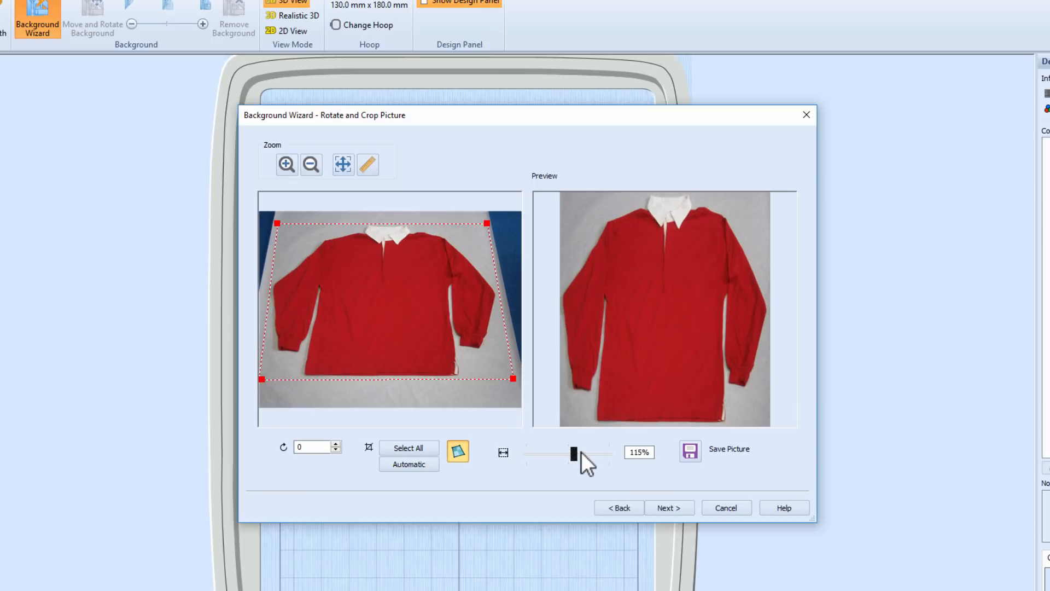
left_click(581, 452)
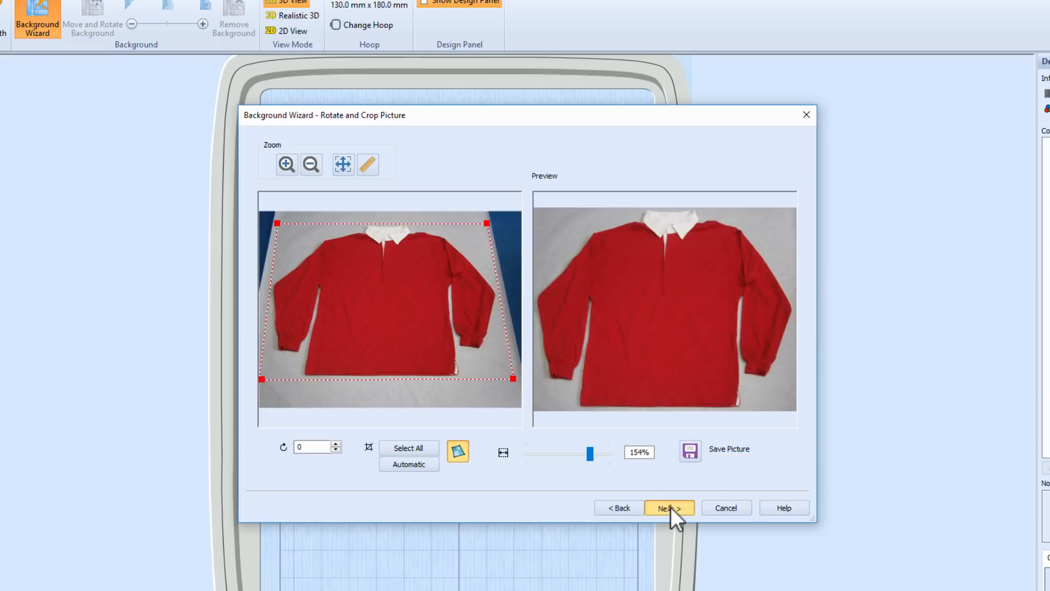
left_click(670, 507)
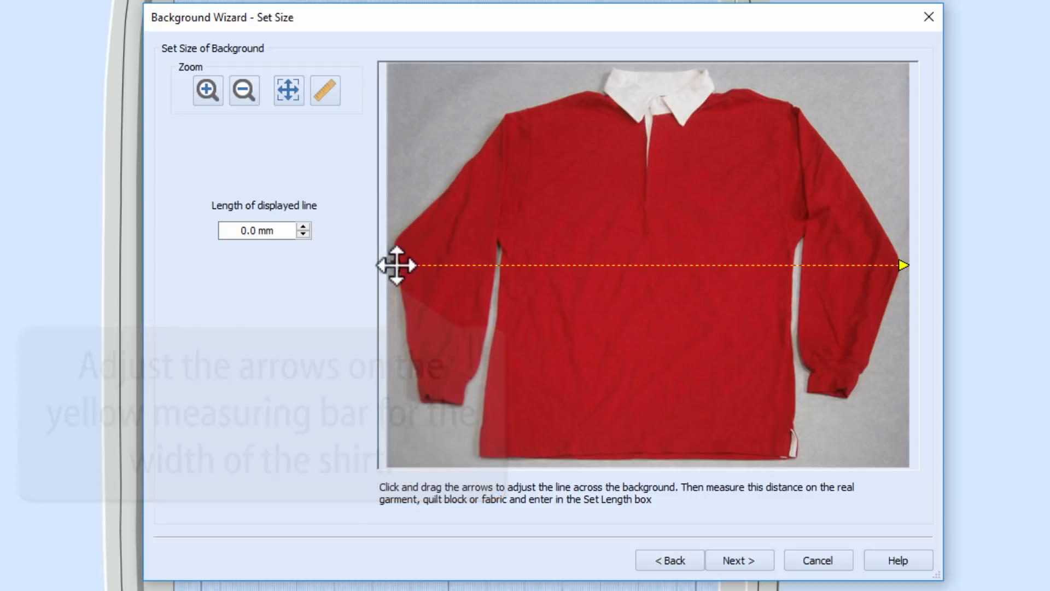
- Fit the measuring line across the shirt's body between the underarm side seams and set its length to 550 mm
left_click_drag(443, 268, 504, 268)
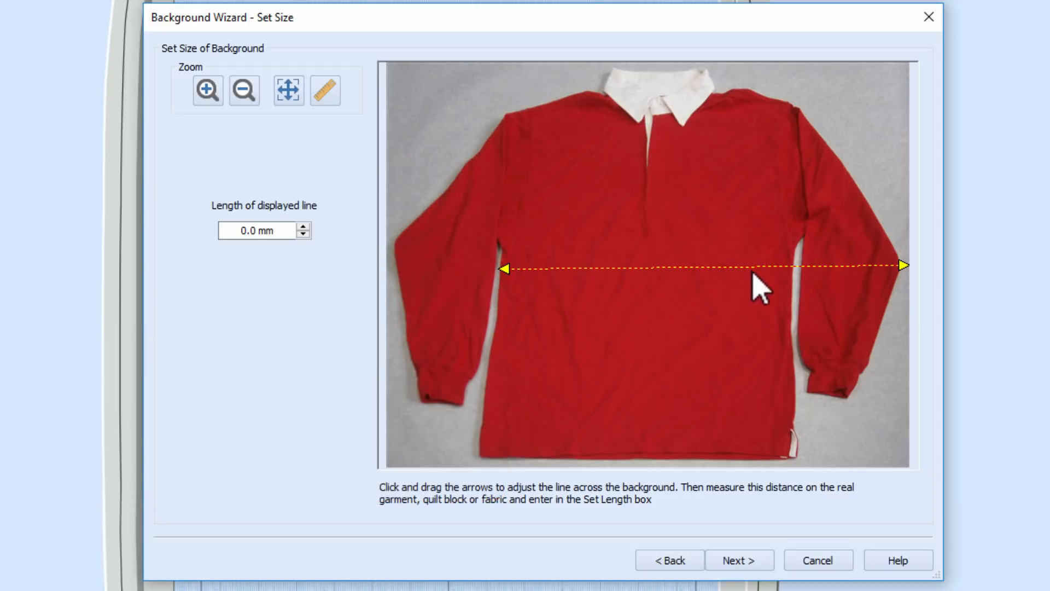
left_click_drag(900, 263, 783, 270)
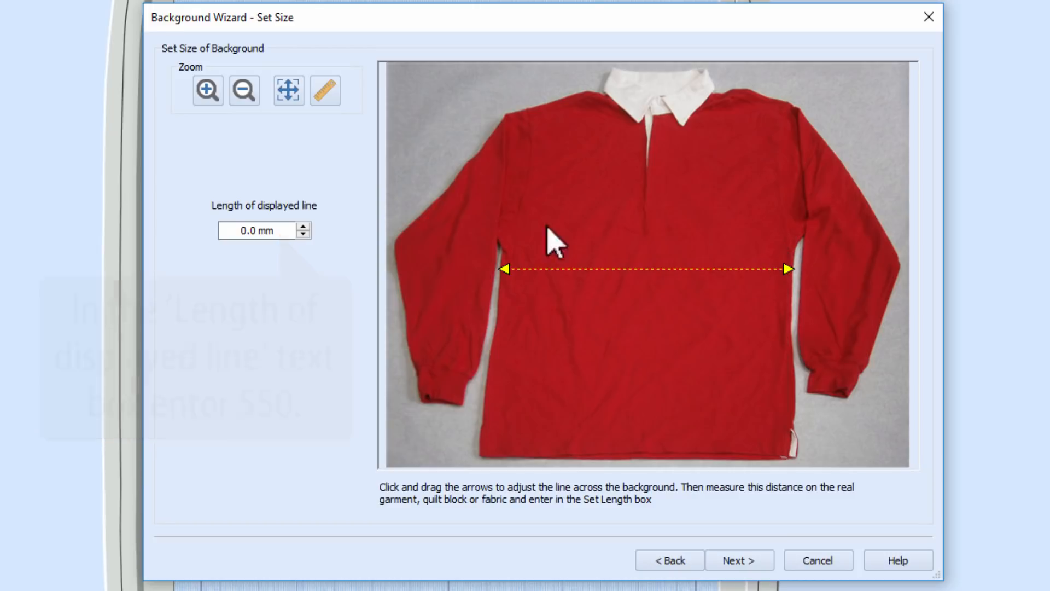
left_click(256, 230)
left_click_drag(256, 230, 231, 231)
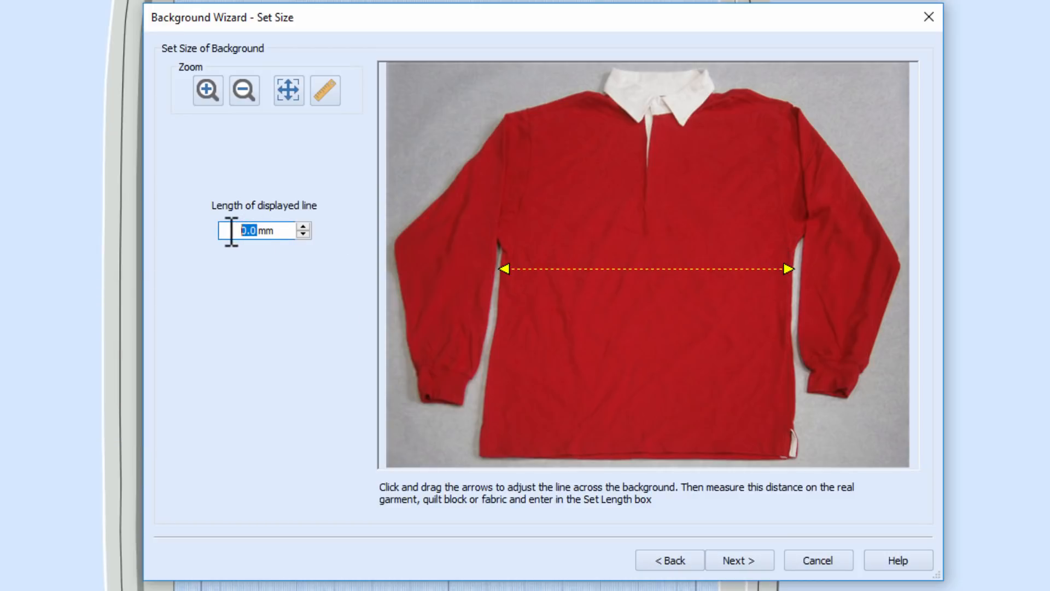
type("550")
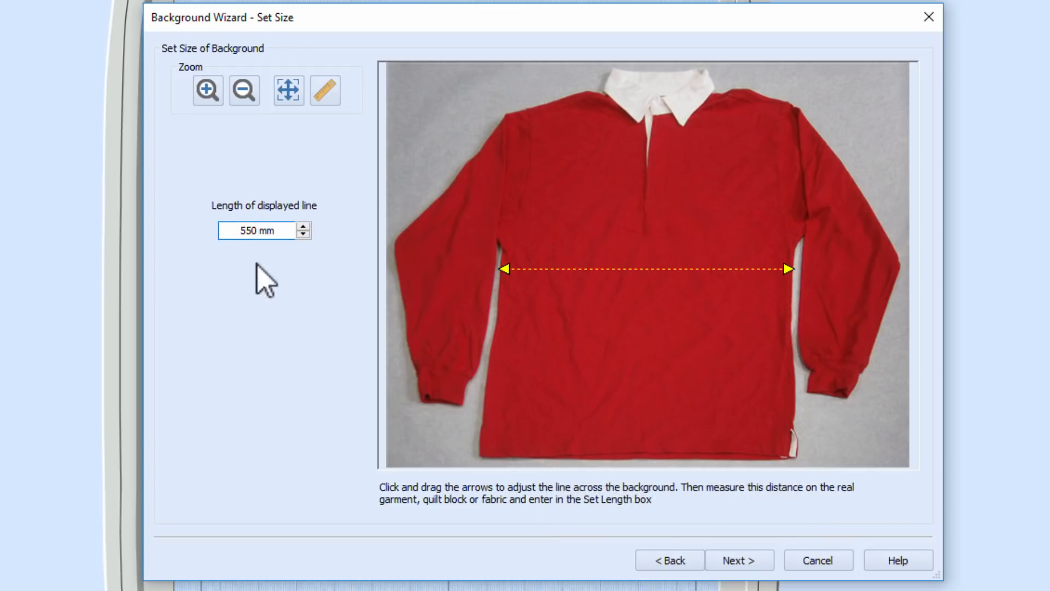
left_click(731, 557)
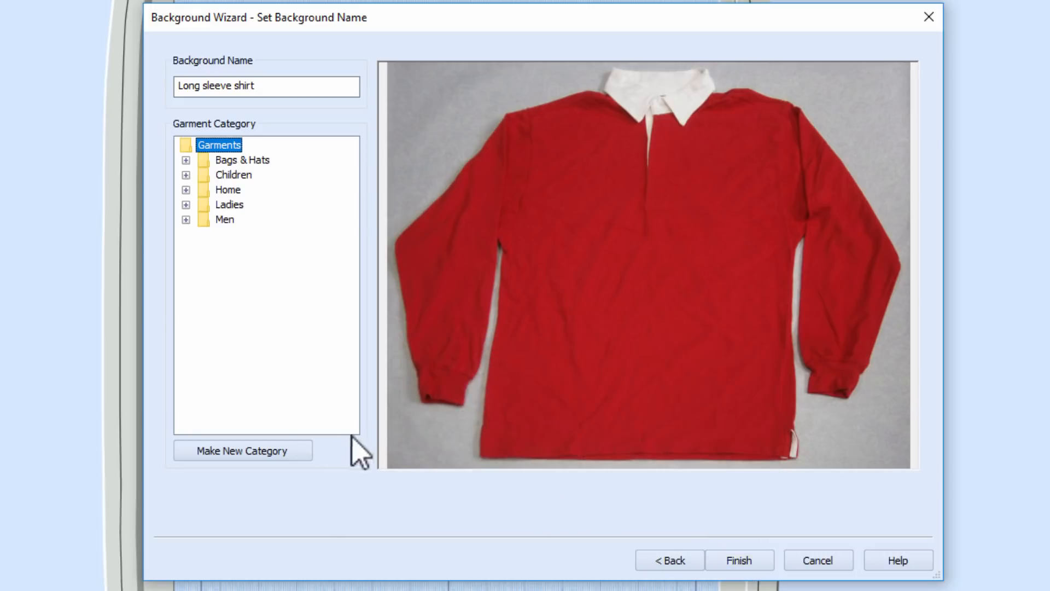
- Create a garment category named My Garments and finish saving the Long sleeve shirt background in it
left_click(255, 453)
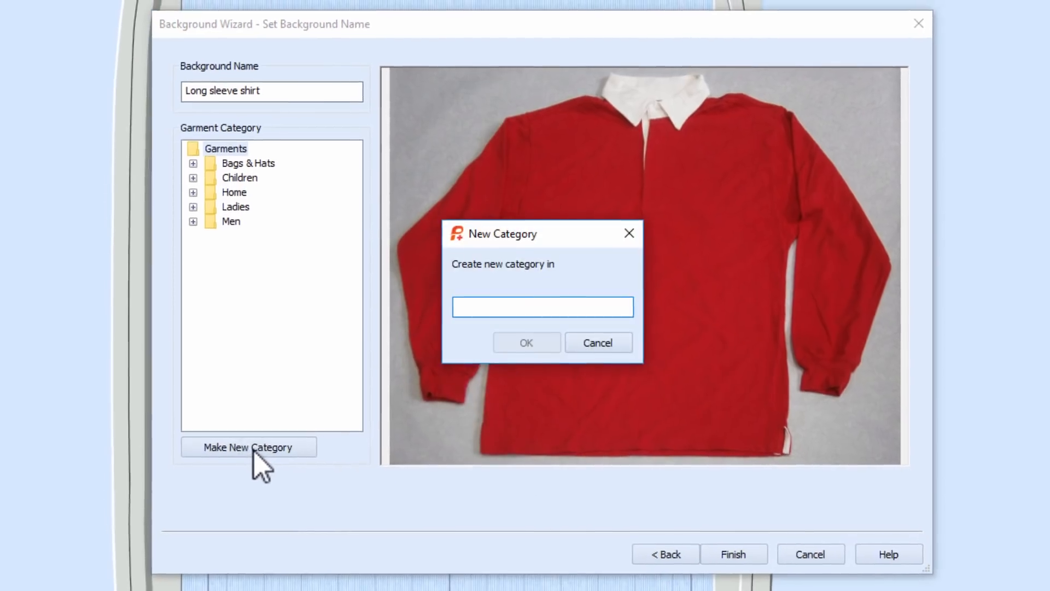
type("My Ga")
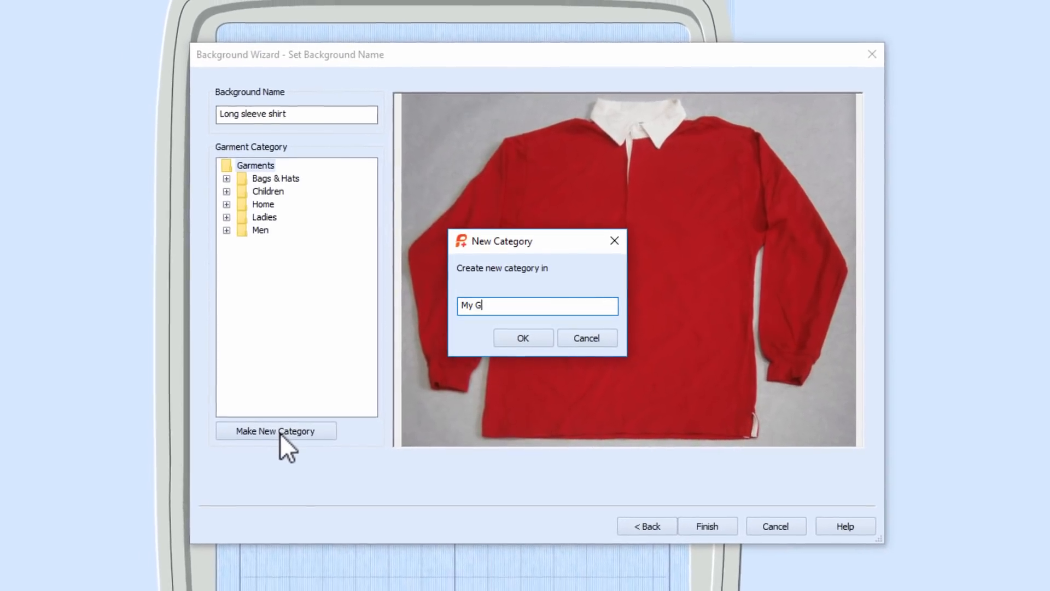
type("rments")
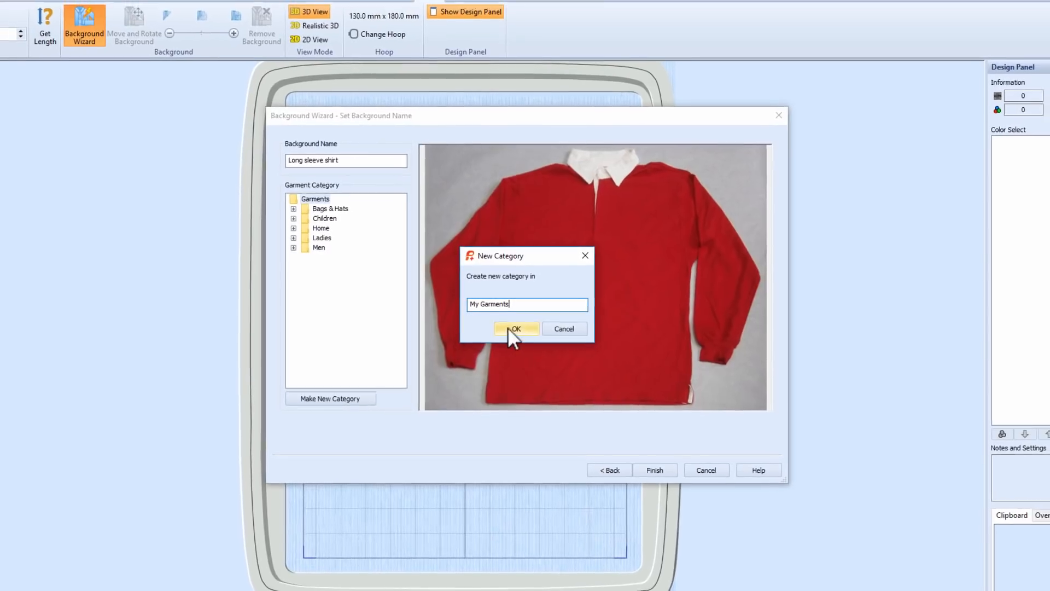
left_click(515, 326)
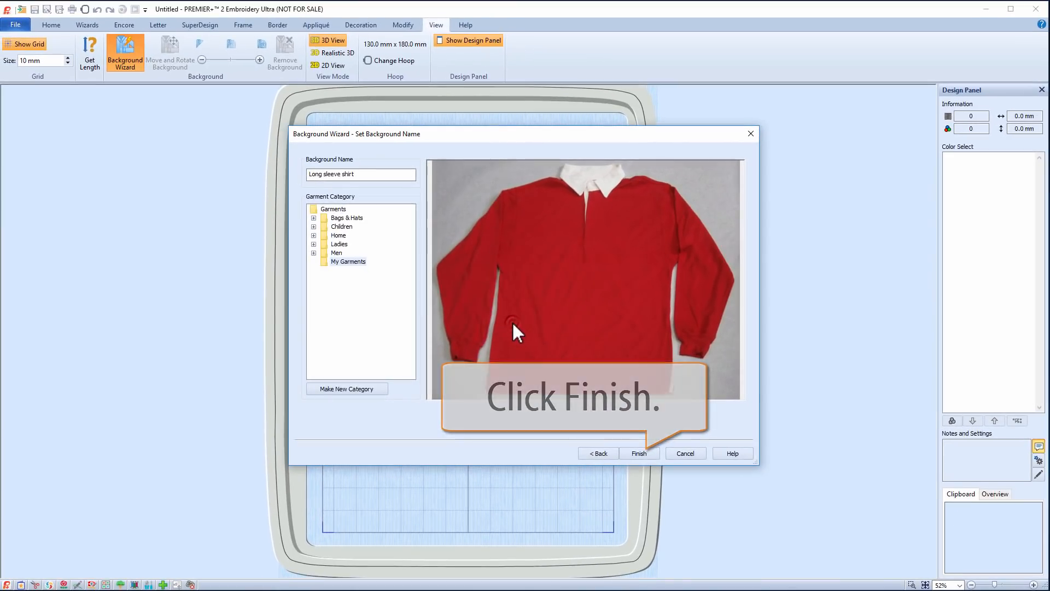
left_click(631, 453)
left_click(634, 454)
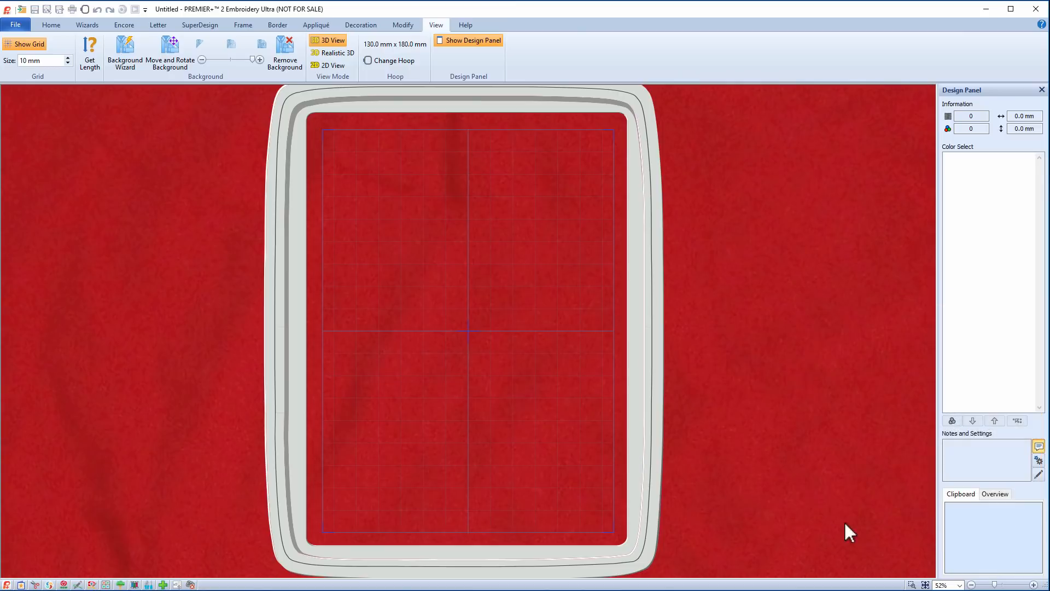
- Move the shirt background so the hoop sits on the chest between the button placket and the sleeve on the wearer's left side
left_click_drag(994, 585, 987, 585)
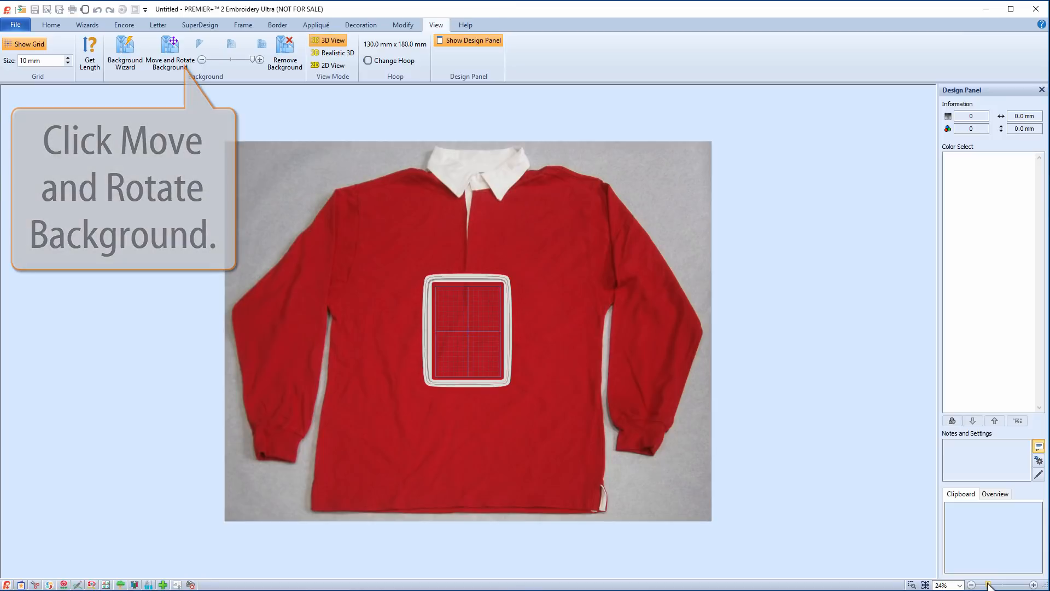
left_click(169, 44)
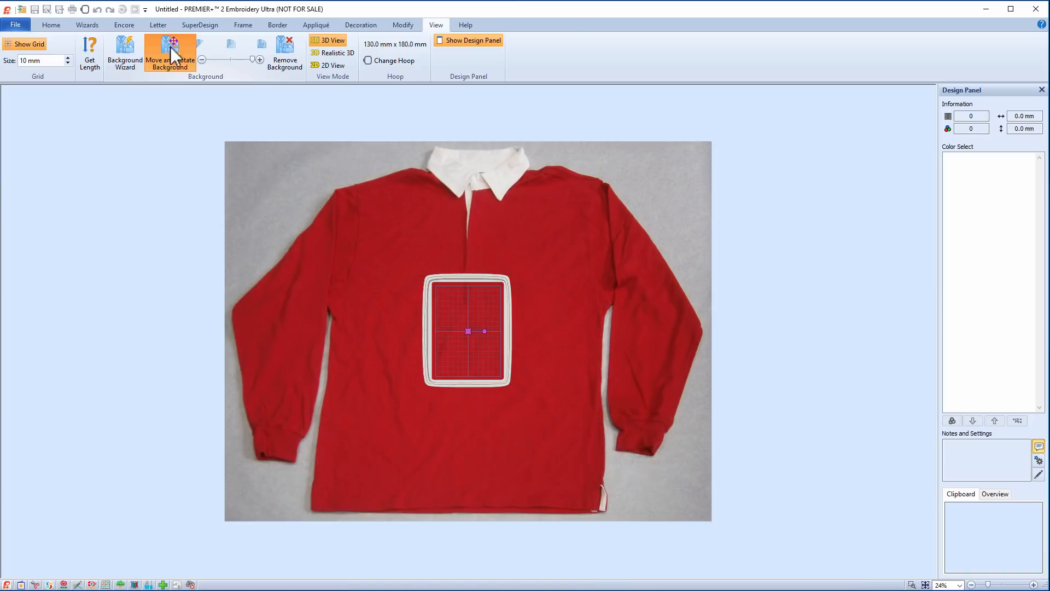
left_click_drag(444, 314, 382, 379)
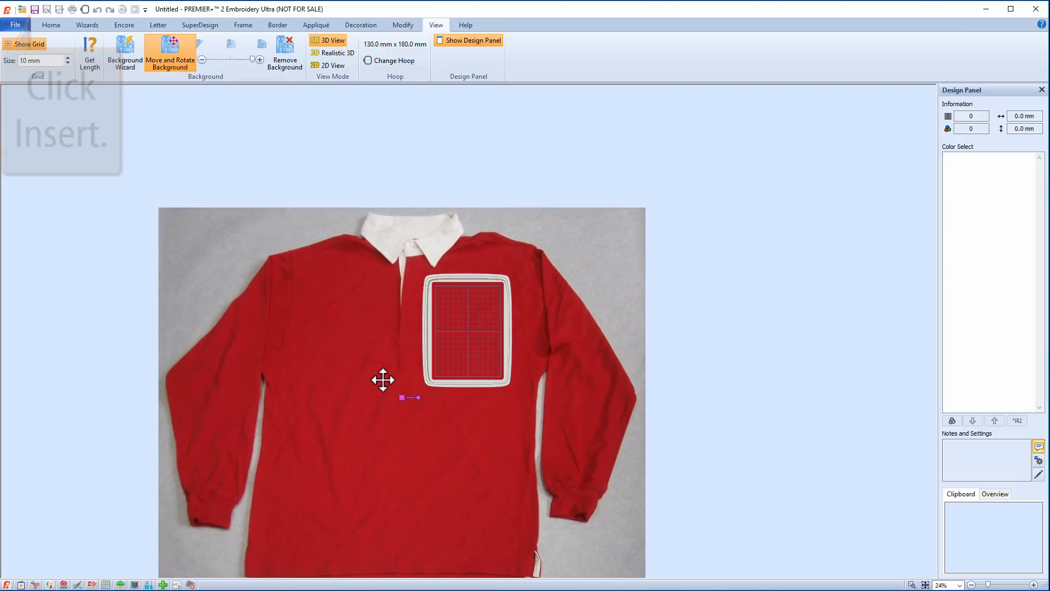
- Insert the Champion Dad design from My Designs into the hoop and show it on the whole shirt front at 31% zoom
left_click(21, 9)
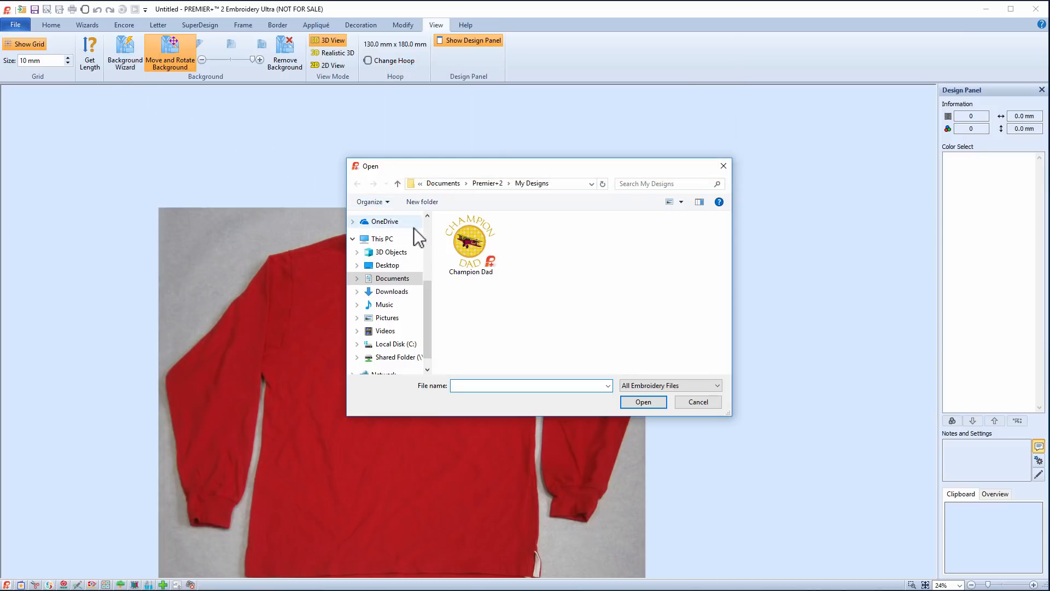
left_click(468, 255)
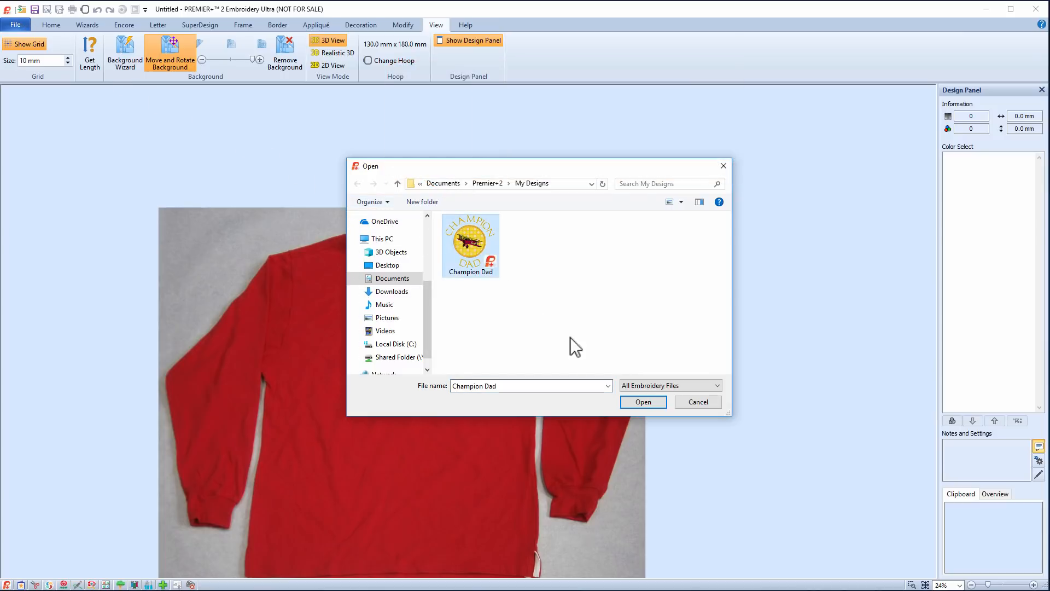
left_click(642, 401)
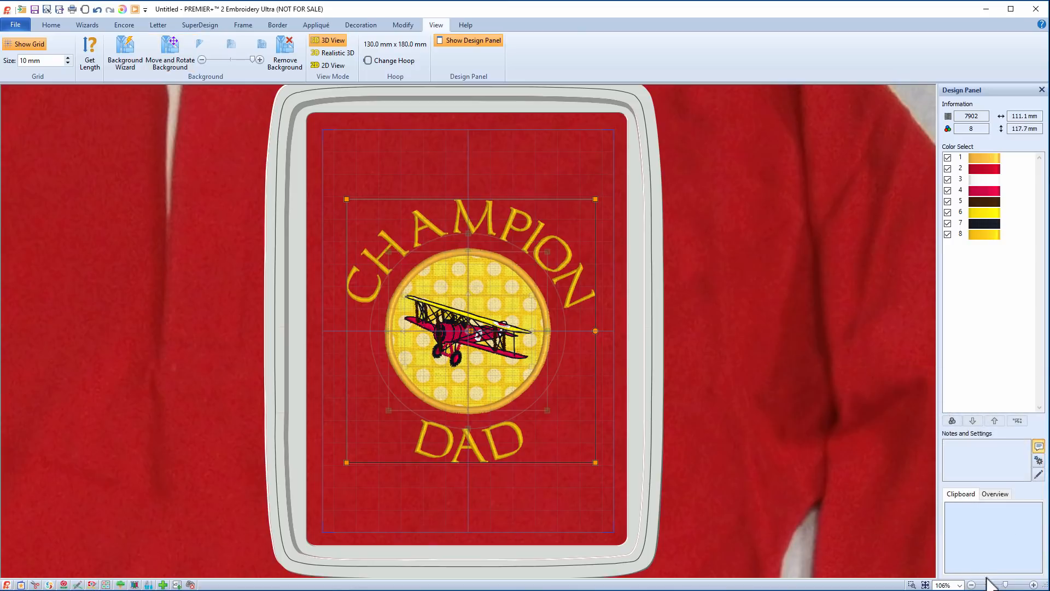
left_click_drag(1006, 586, 991, 585)
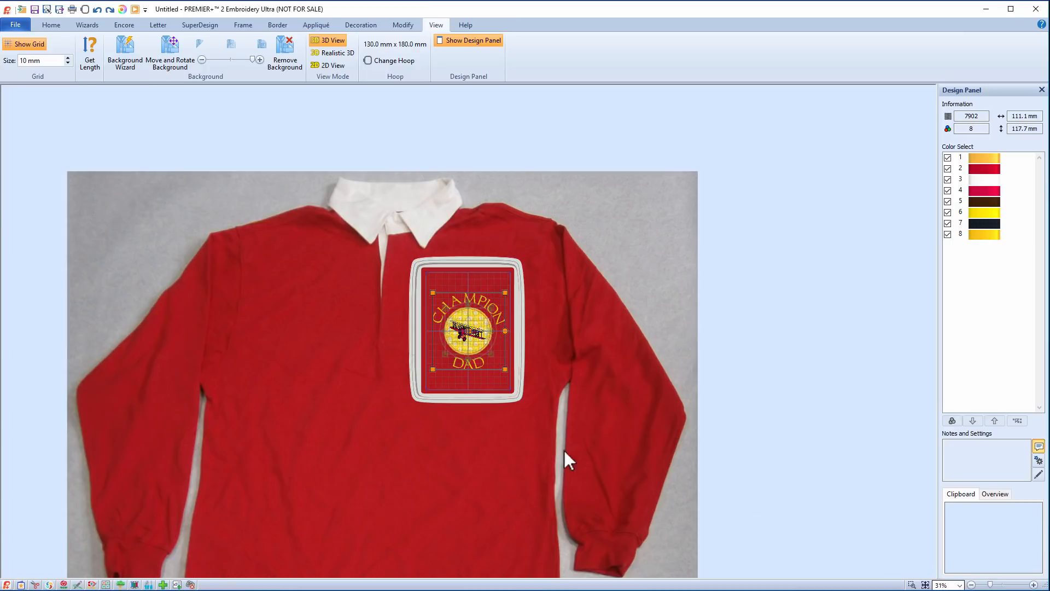
- Nudge the shirt background slightly behind the hoop and show the Champion Dad embroidery on it in Realistic 3D
left_click(171, 51)
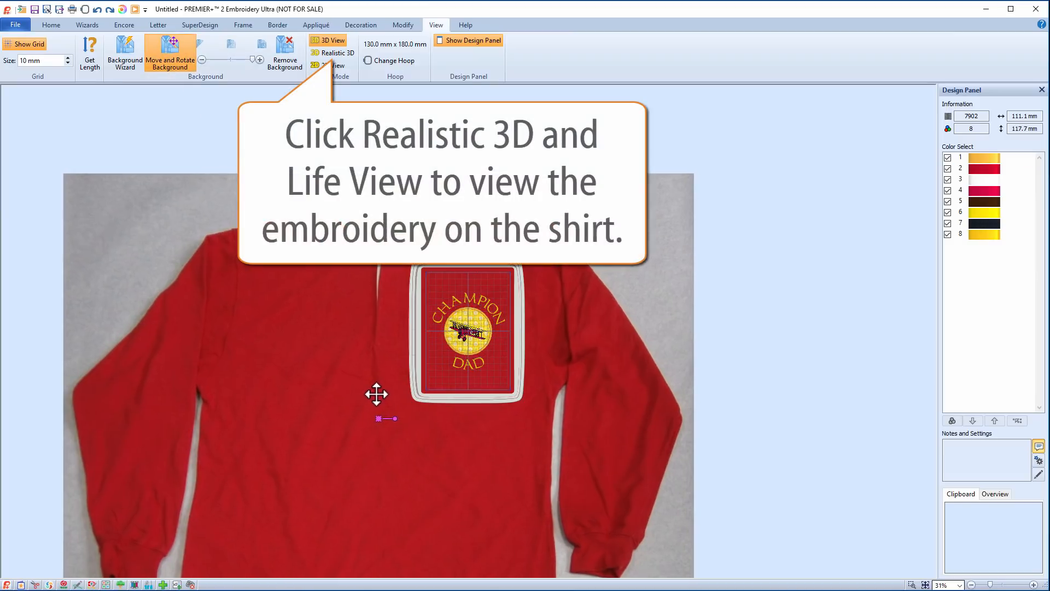
left_click_drag(376, 394, 380, 393)
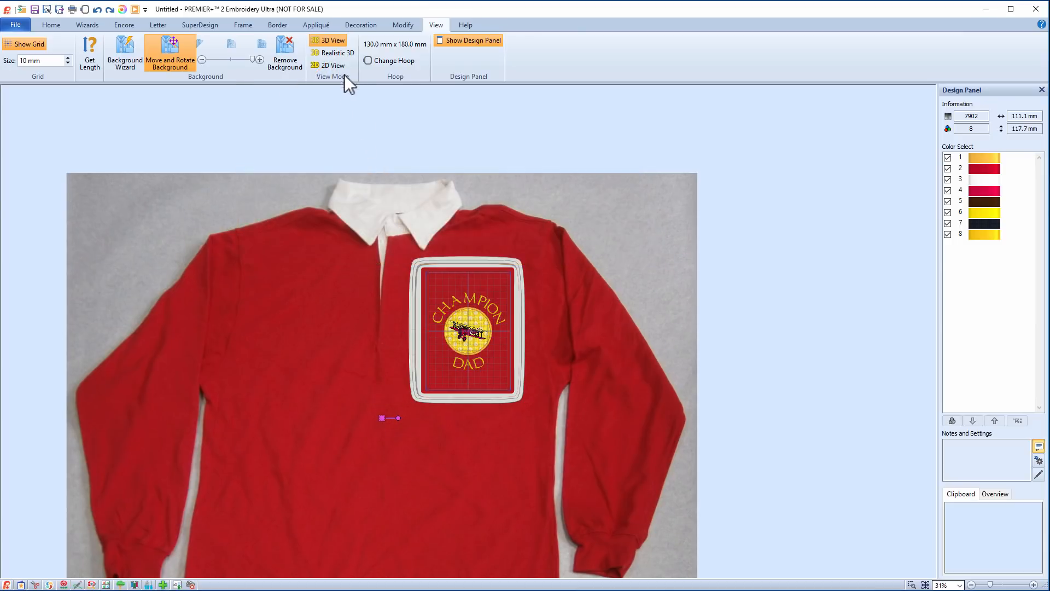
left_click(333, 54)
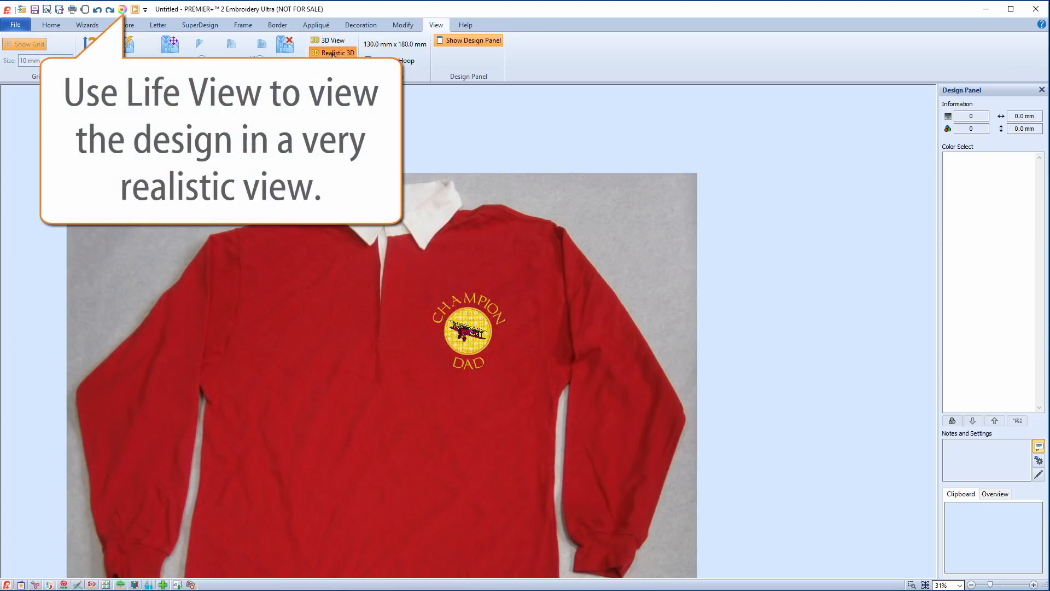
- Preview the embroidery in Life View zoomed out to 25% to see more of the shirt, and close the preview
left_click(123, 10)
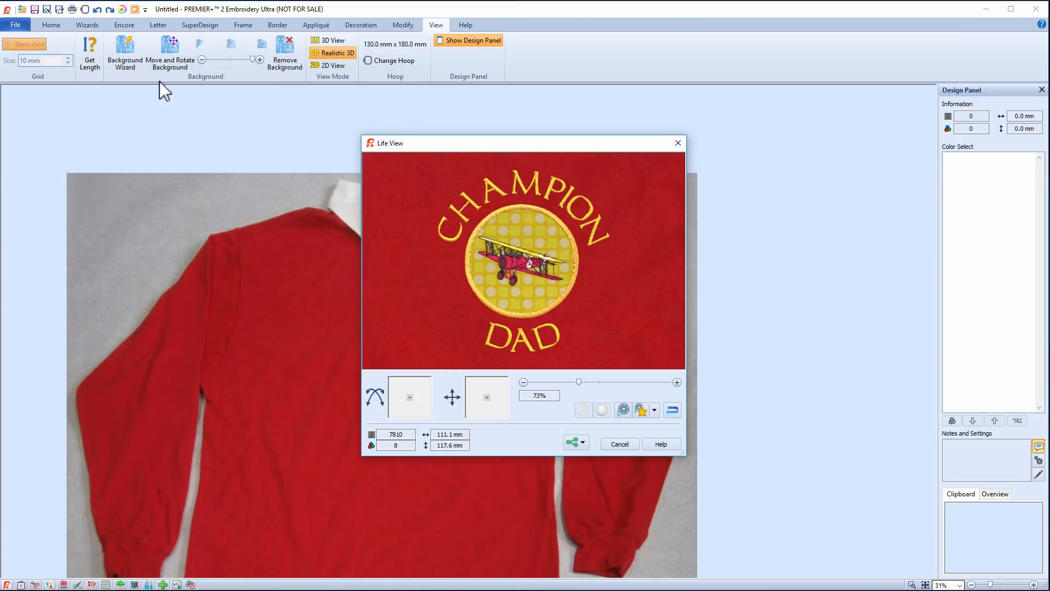
left_click_drag(578, 381, 520, 380)
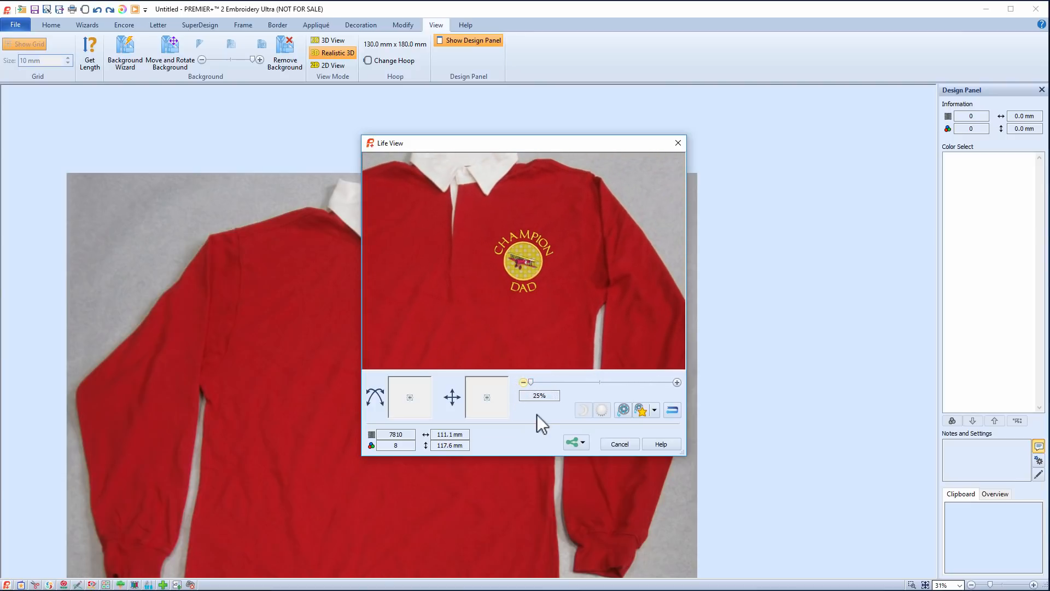
left_click(617, 444)
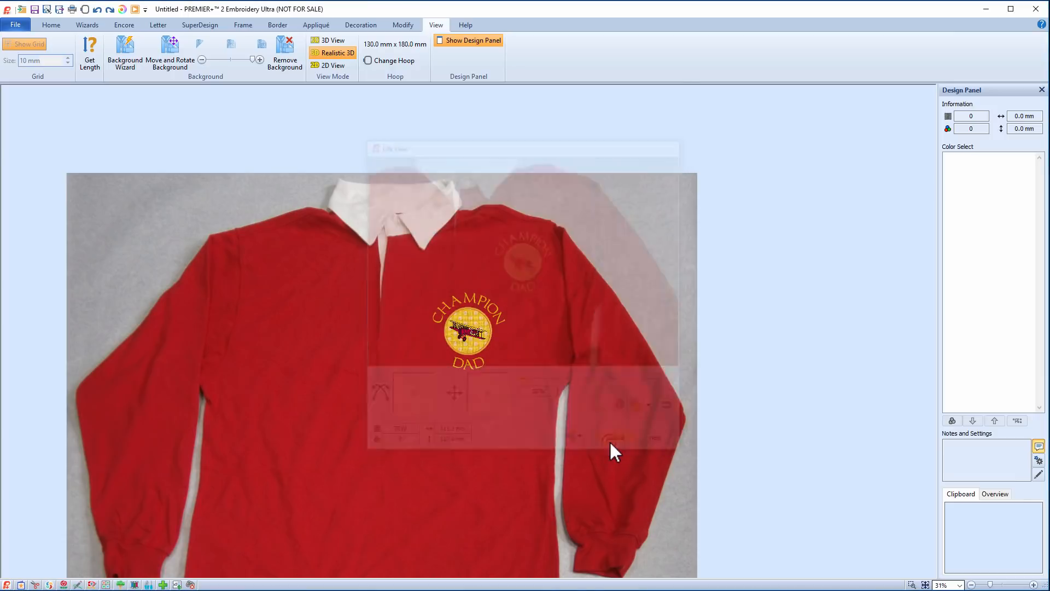